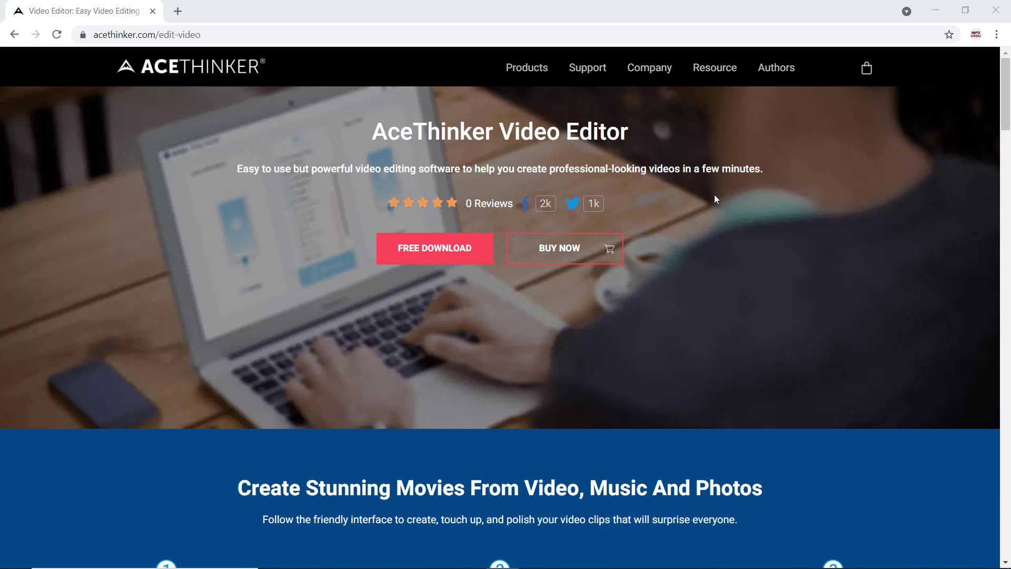
# Download the free AceThinker Video Editor and create a new project in it with the 16:9 (common horizontal screen) aspect ratio
pyautogui.click(451, 261)
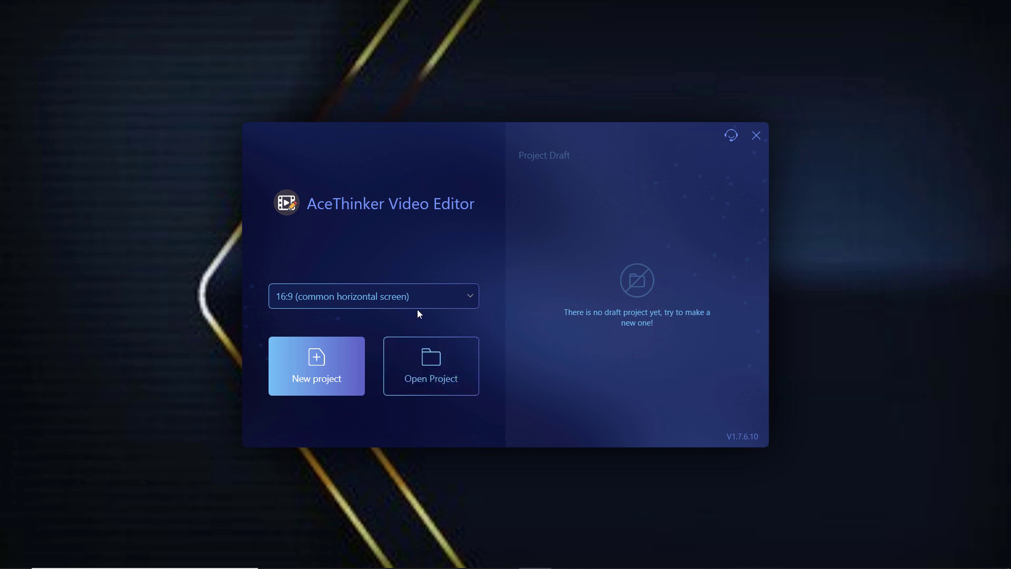
pyautogui.click(470, 296)
pyautogui.click(470, 296)
pyautogui.click(469, 298)
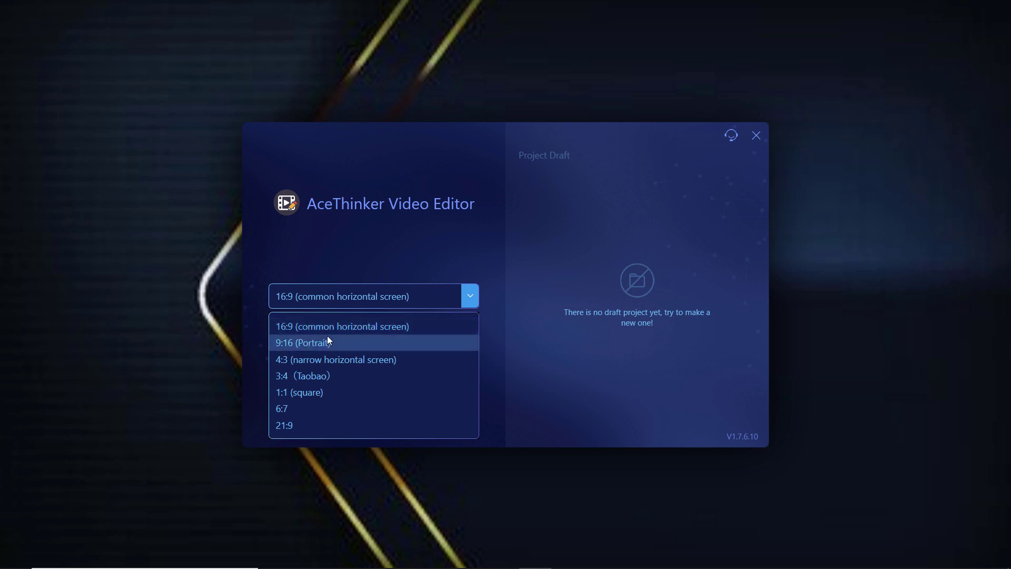
pyautogui.click(469, 297)
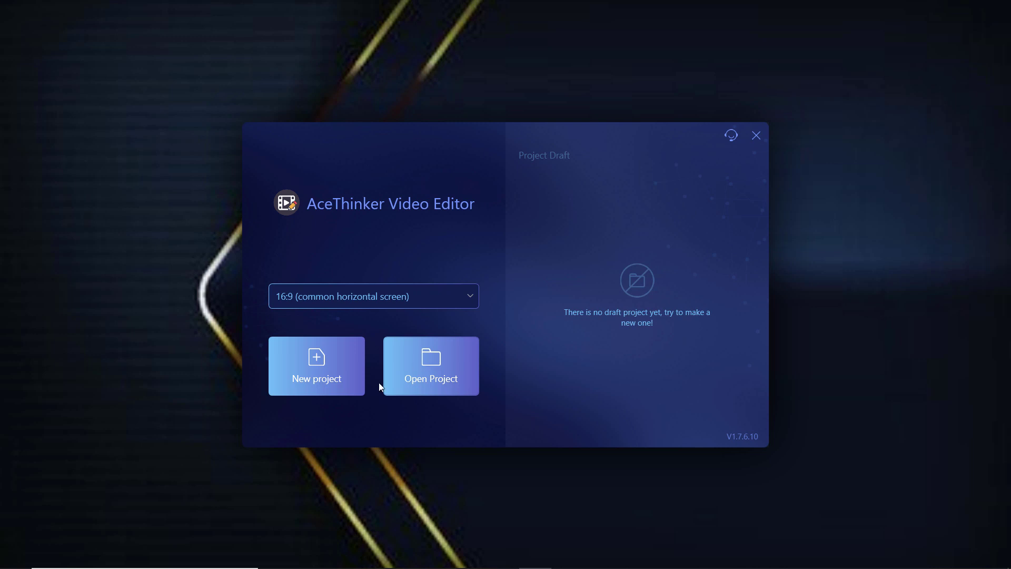
pyautogui.click(318, 377)
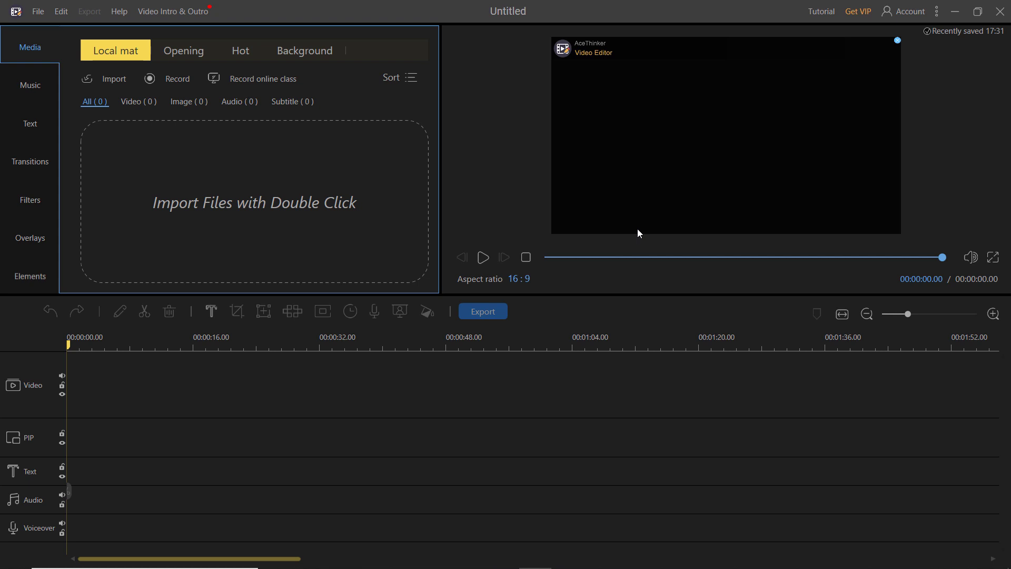
# Download the Summer Upbeat music and place it on the audio track from the start of the timeline
pyautogui.click(30, 86)
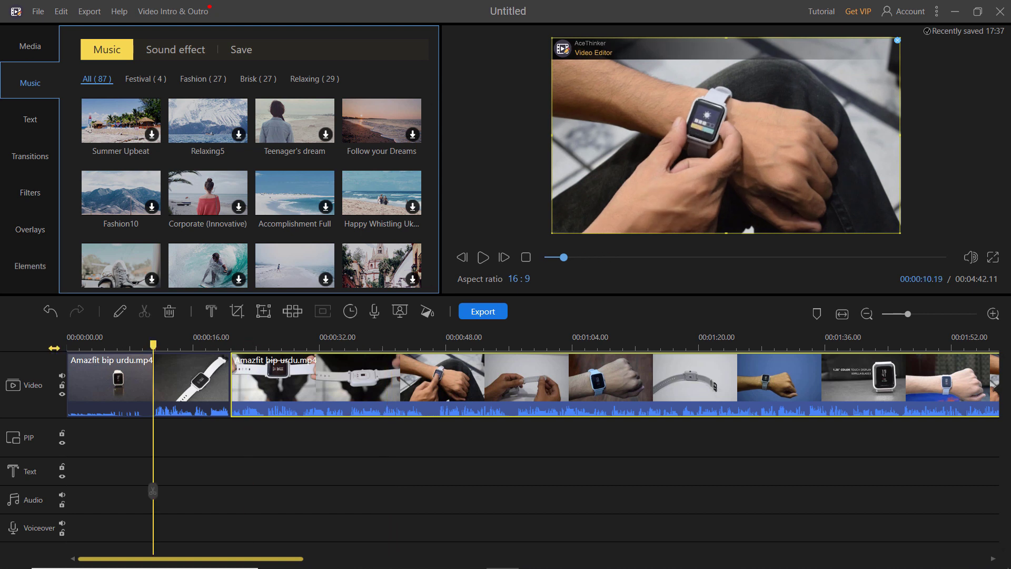
pyautogui.press('Home')
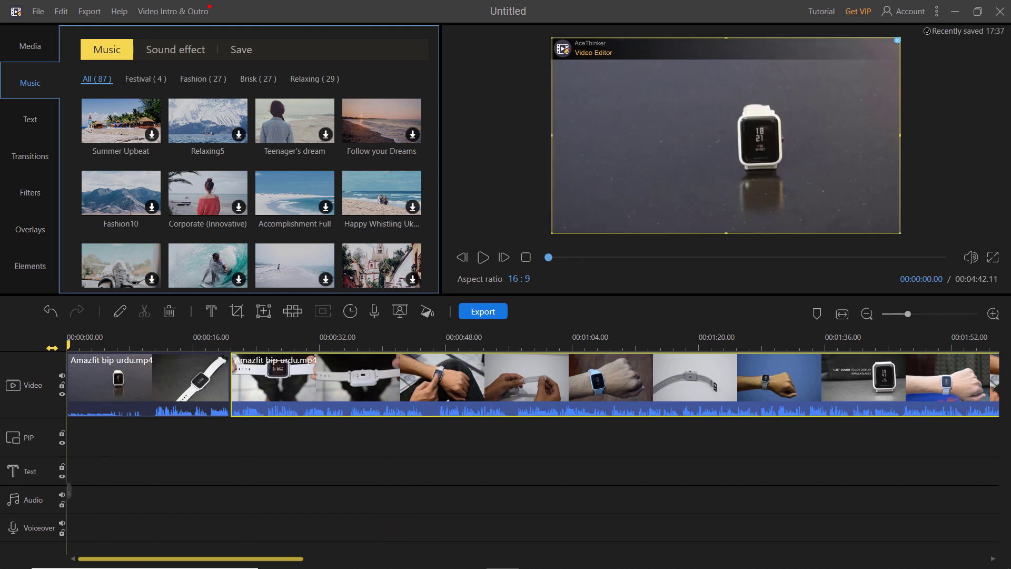
pyautogui.click(152, 135)
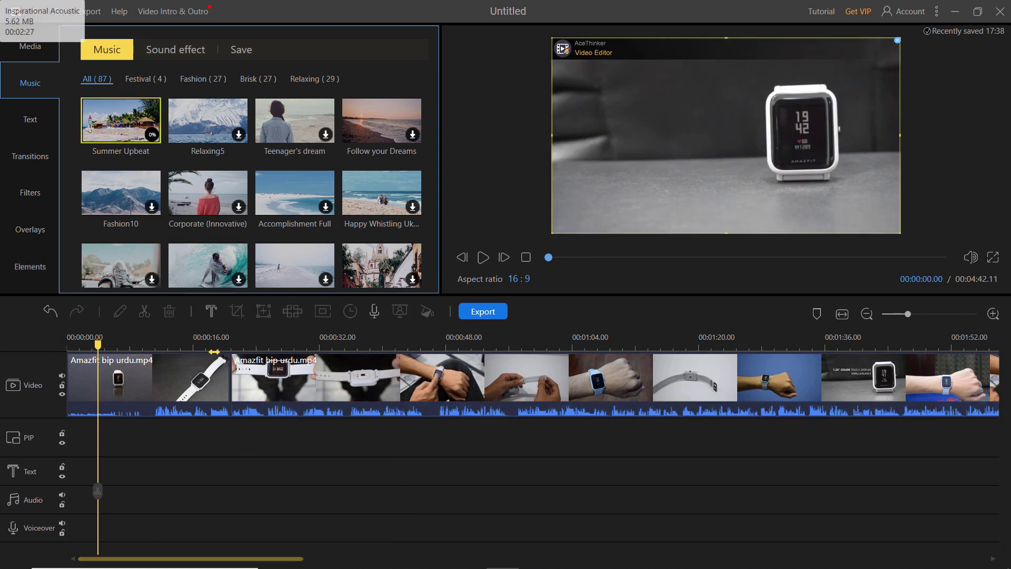
pyautogui.moveTo(120, 120); pyautogui.dragTo(79, 500)
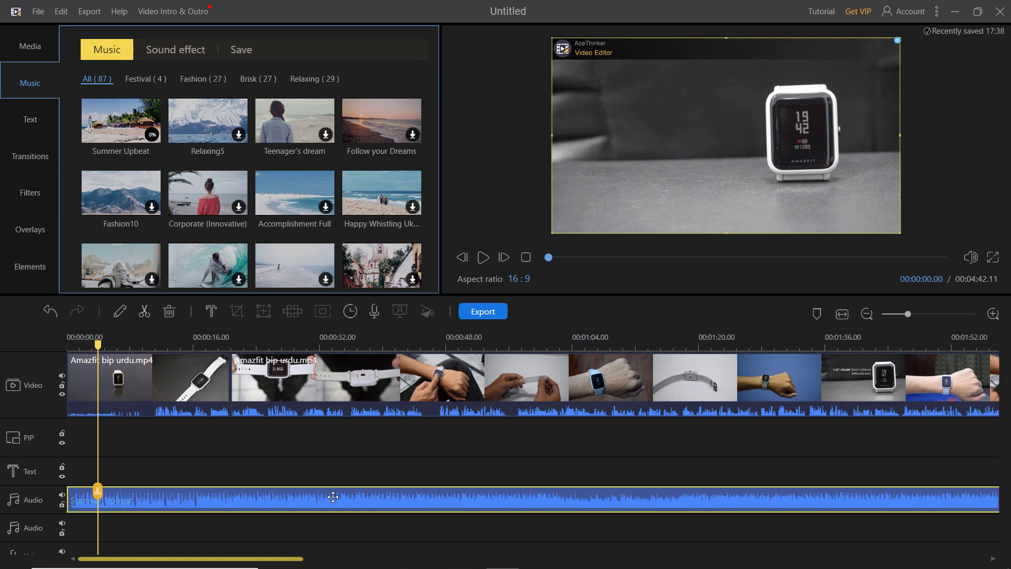
# Set the Summer Upbeat clip's volume to 40, fade in to 0.31 s and fade out to 0.47 s
pyautogui.doubleClick(432, 492)
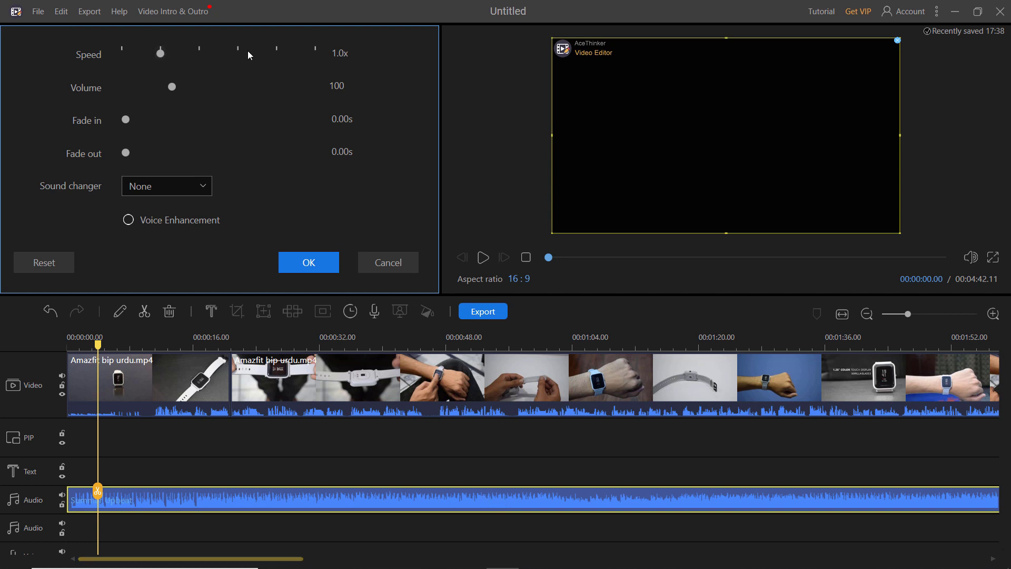
pyautogui.moveTo(170, 87); pyautogui.dragTo(145, 86)
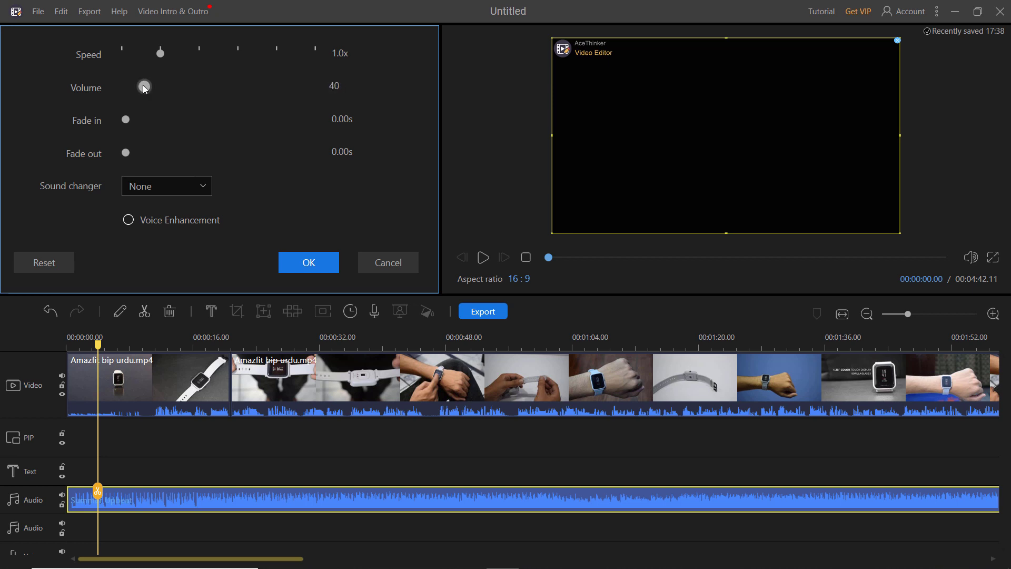
pyautogui.moveTo(125, 119); pyautogui.dragTo(143, 157)
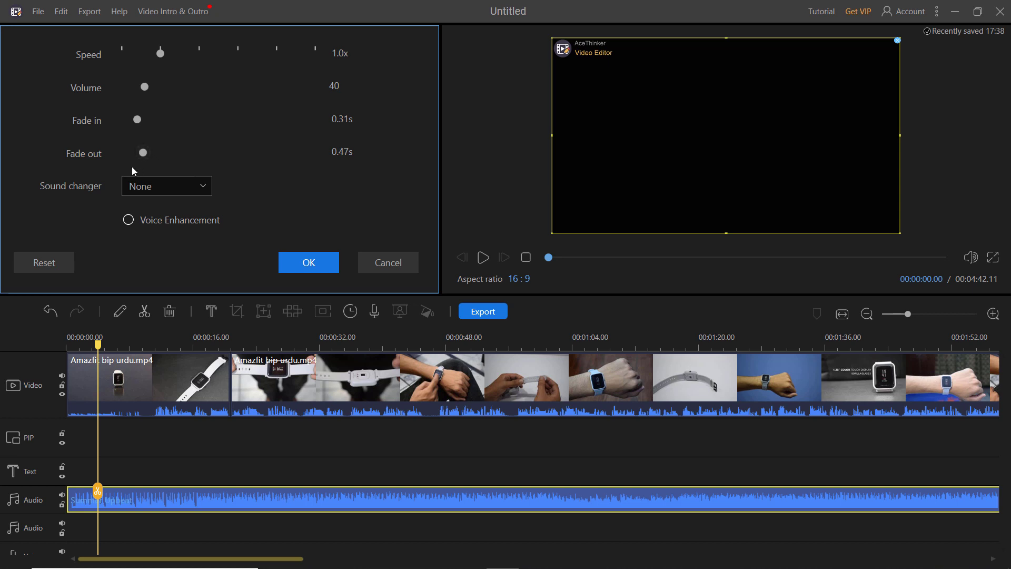
pyautogui.click(310, 263)
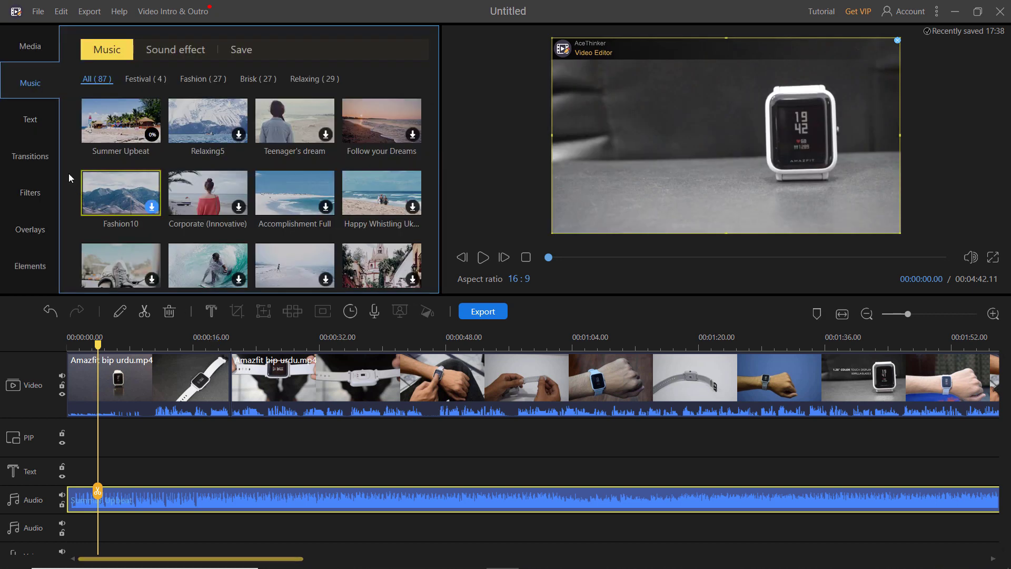
# Add a TextNoStyle title to the text track and move it above the watch strap in the preview
pyautogui.click(40, 127)
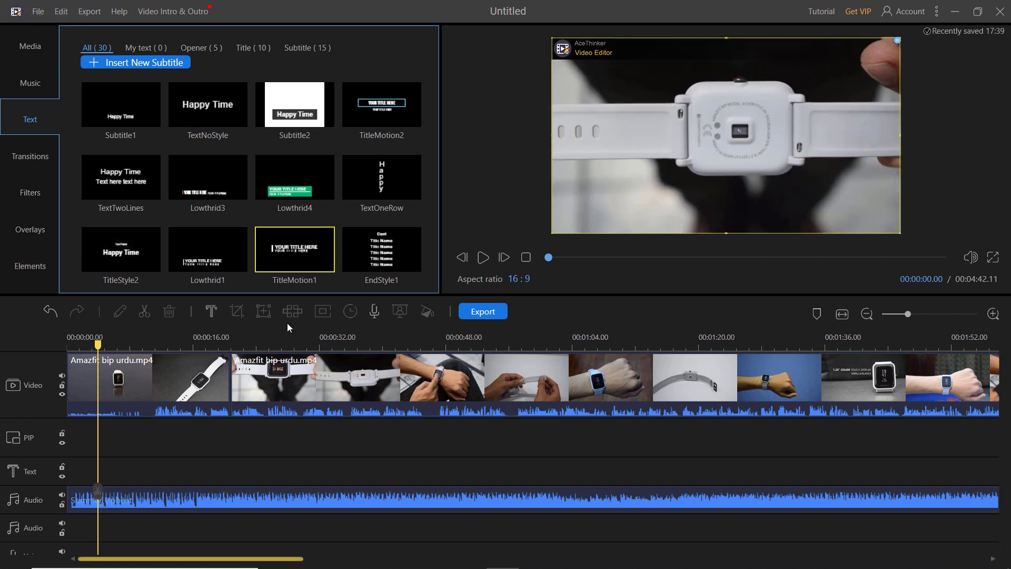
pyautogui.click(238, 120)
pyautogui.moveTo(621, 216); pyautogui.dragTo(636, 80)
# Change the title's wording to "Superb" and format it with the Bebas Neue font and the plain yellow text style
pyautogui.doubleClick(636, 80)
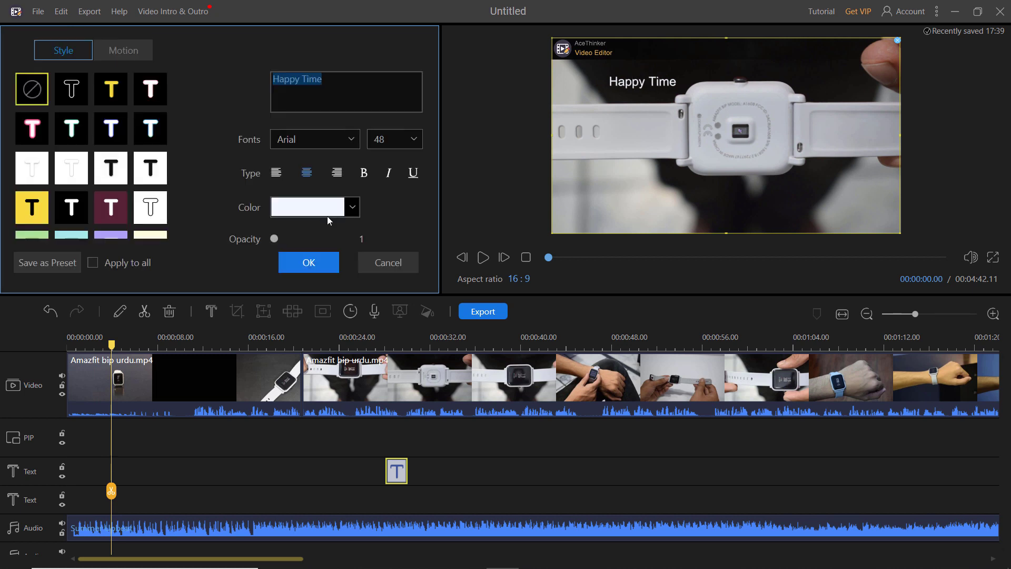
pyautogui.write('S')
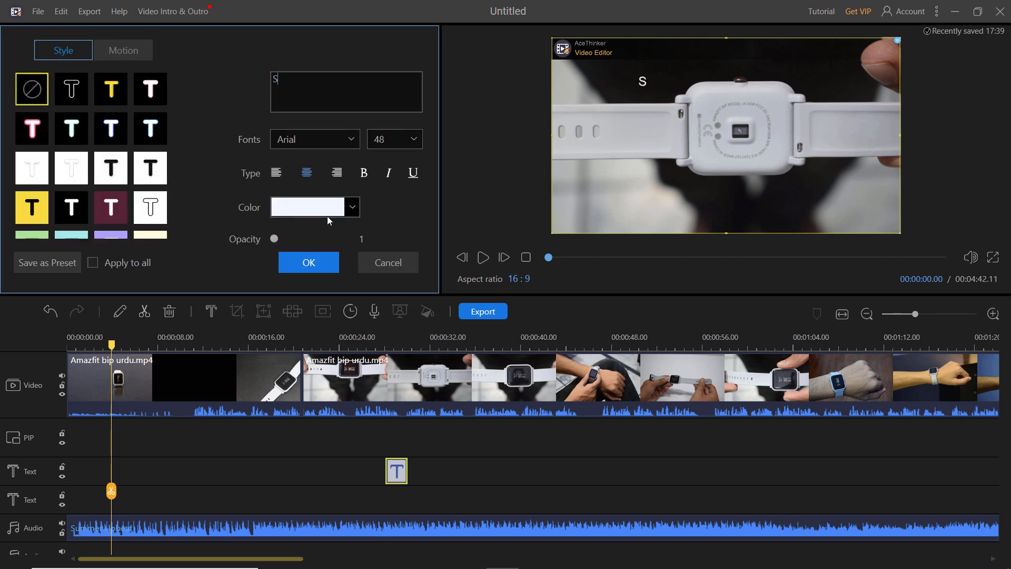
pyautogui.write('uperb')
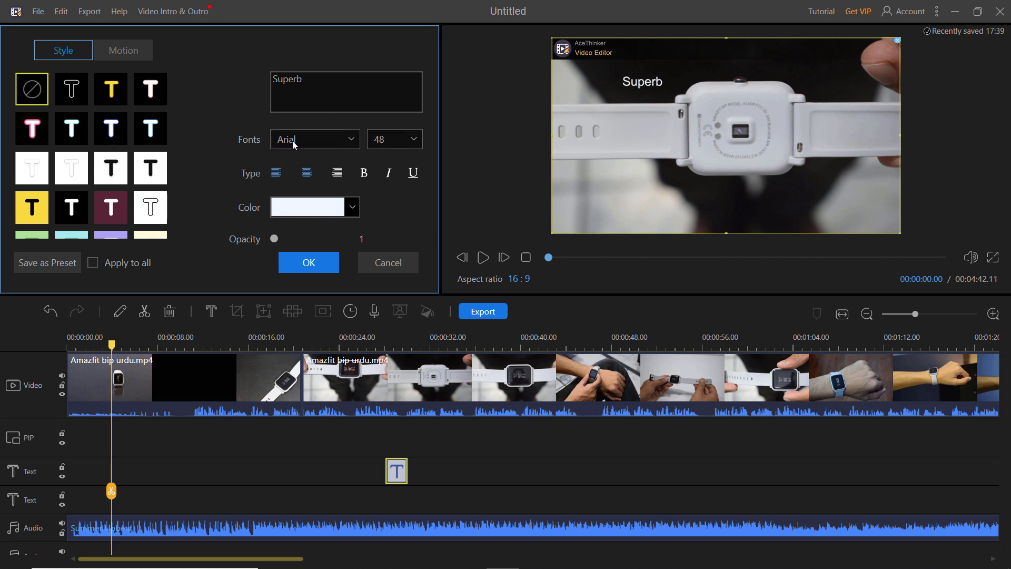
pyautogui.click(348, 140)
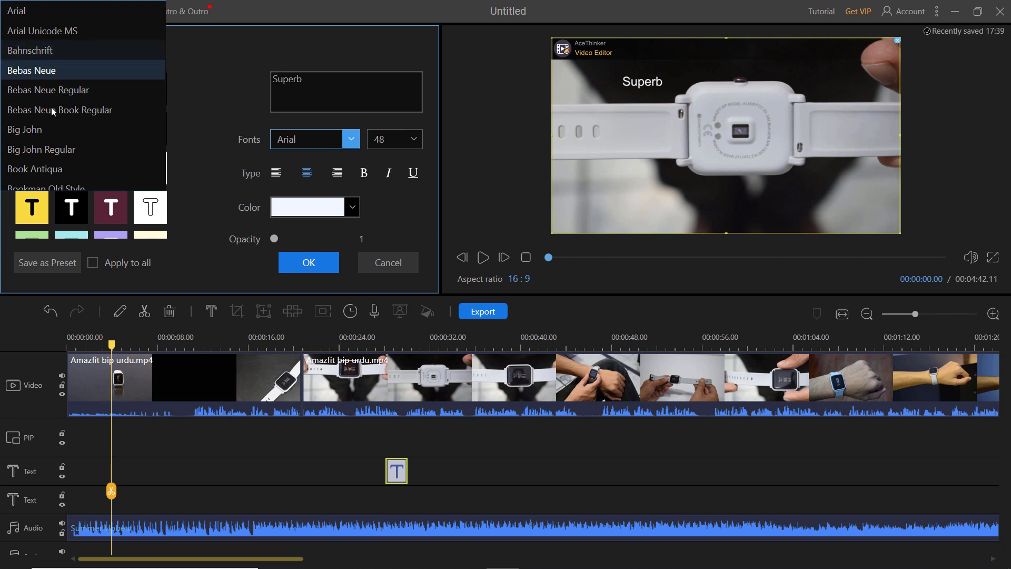
pyautogui.click(58, 71)
pyautogui.click(110, 88)
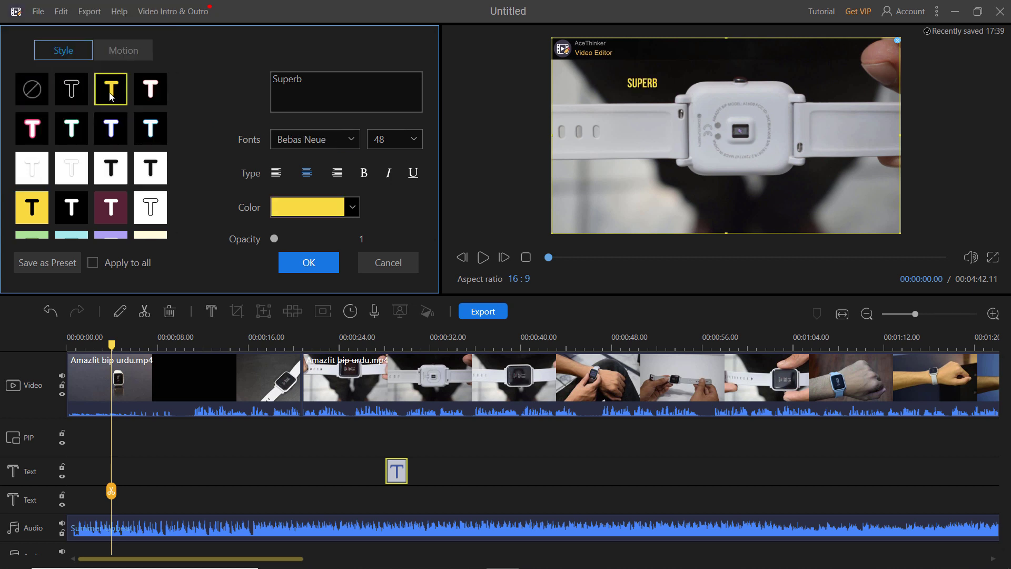
pyautogui.click(324, 267)
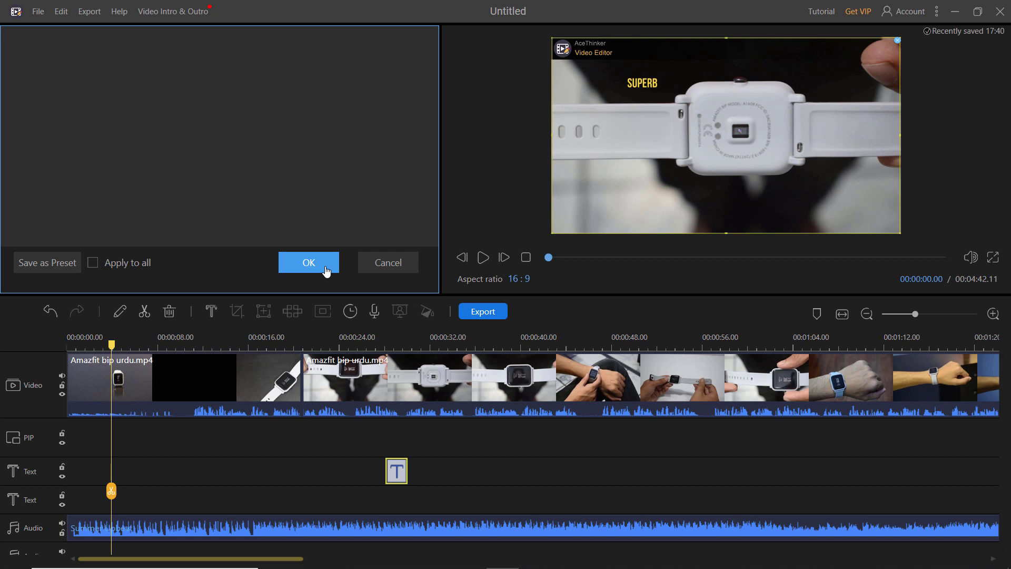
pyautogui.click(327, 271)
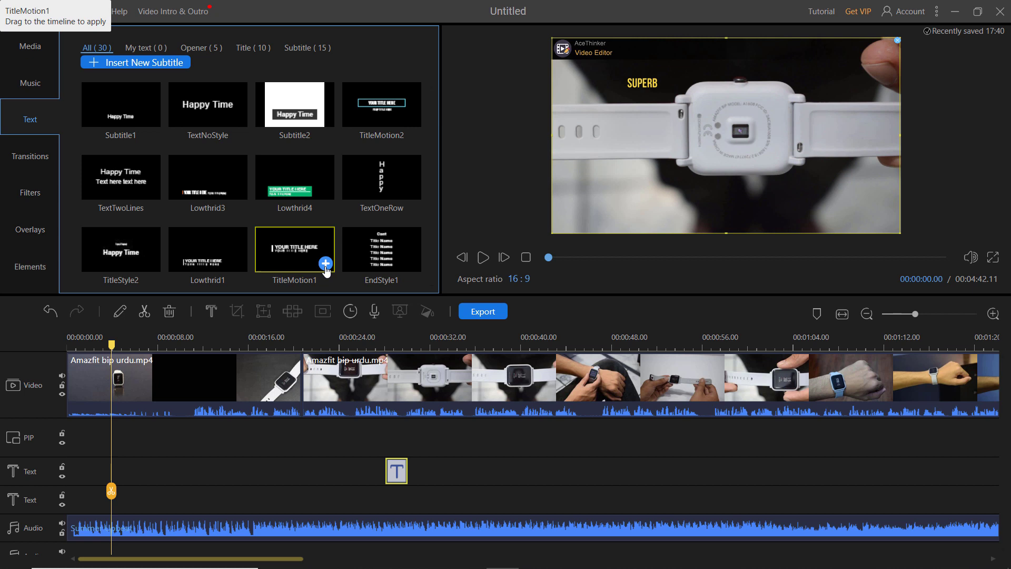
# Try to apply the Rays transition at the cut between the two Amazfit bip urdu.mp4 clips
pyautogui.click(34, 155)
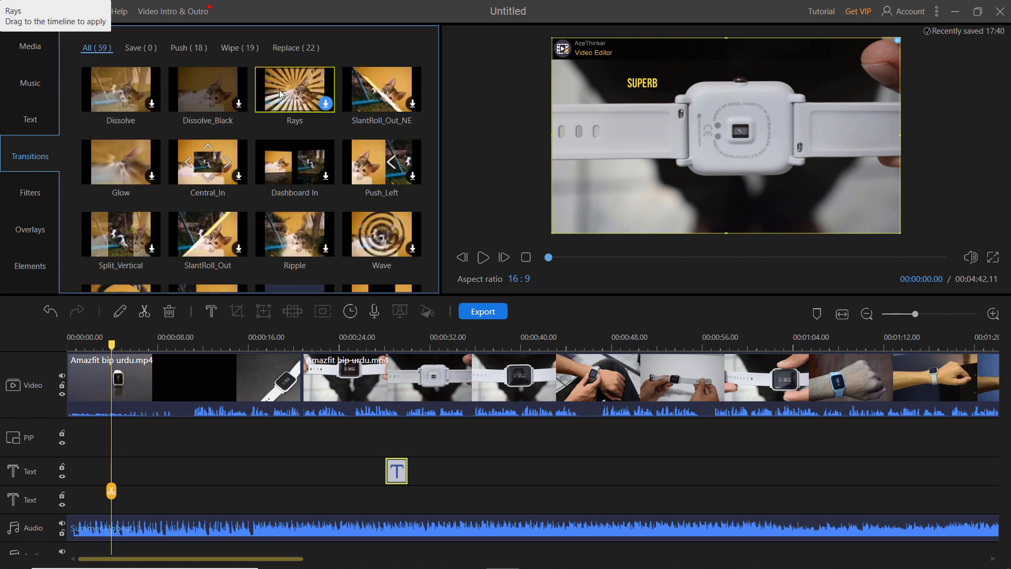
pyautogui.click(308, 390)
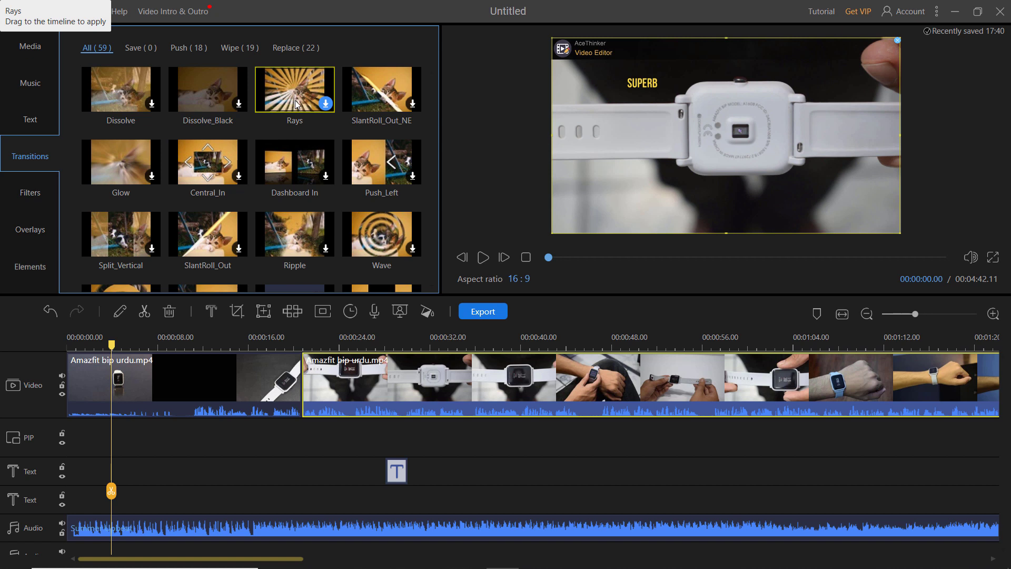
pyautogui.moveTo(296, 104); pyautogui.dragTo(302, 378)
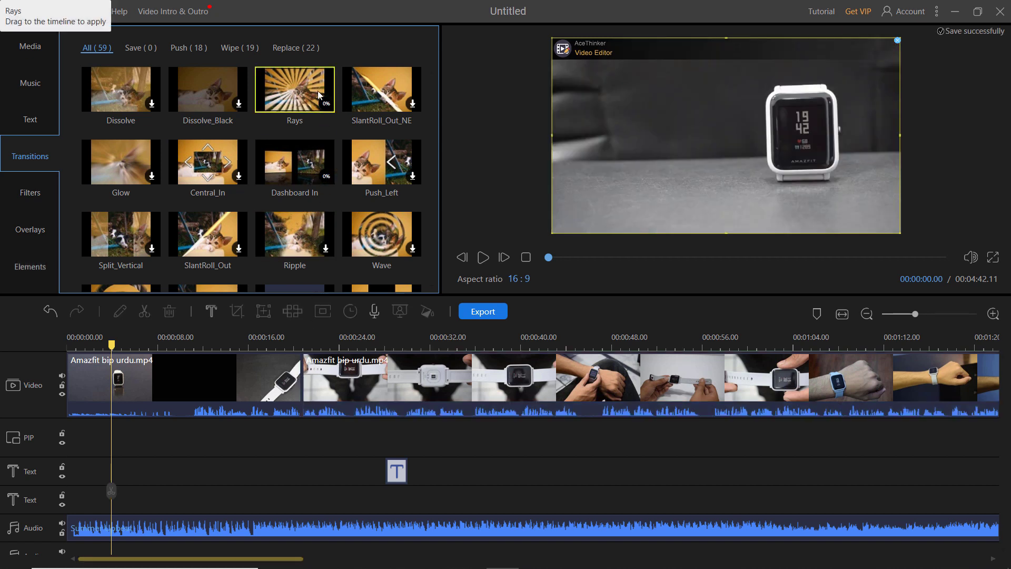
pyautogui.click(306, 369)
# Add a Vignette filter near the end of the first clip and a Glow filter at about 7 seconds, and preview playback
pyautogui.click(44, 192)
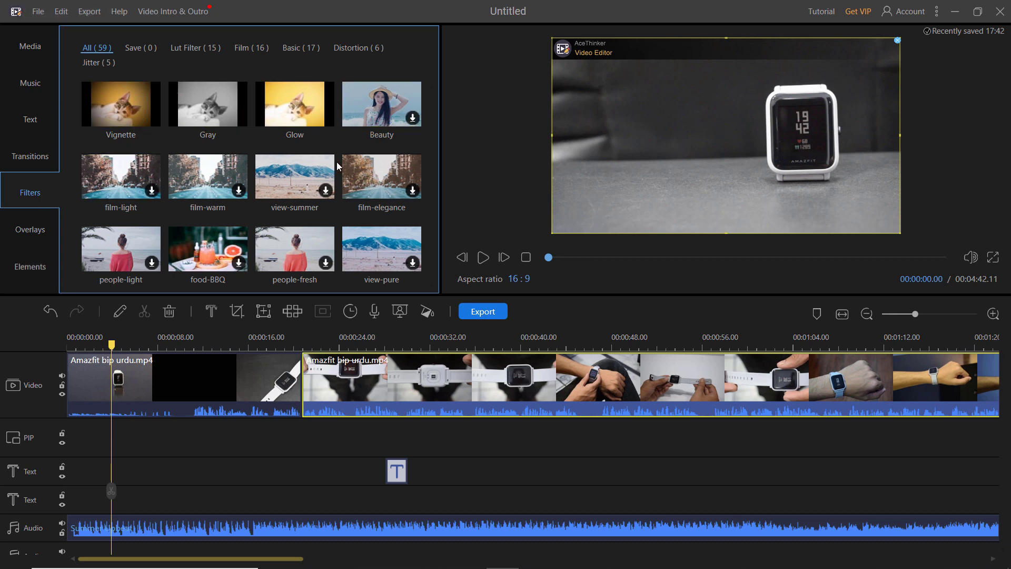
pyautogui.scroll(-4, 338, 167)
pyautogui.scroll(4, 338, 166)
pyautogui.click(379, 125)
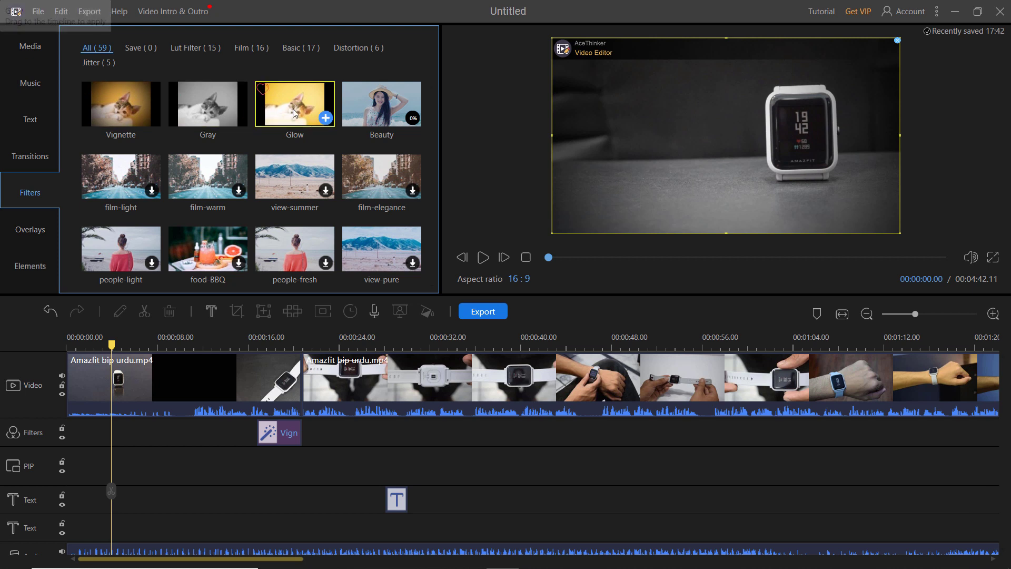
pyautogui.moveTo(294, 114); pyautogui.dragTo(150, 435)
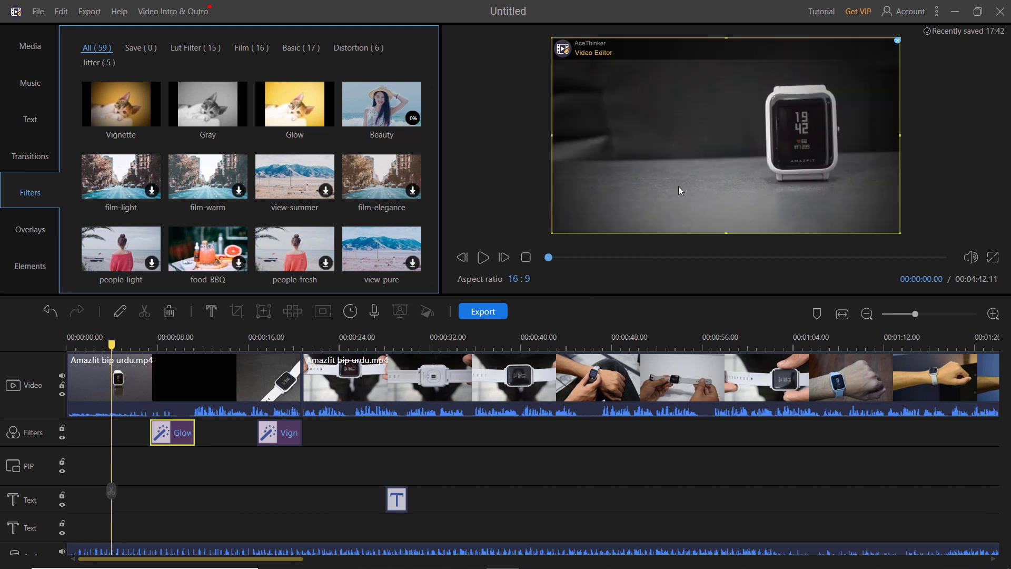
pyautogui.click(486, 263)
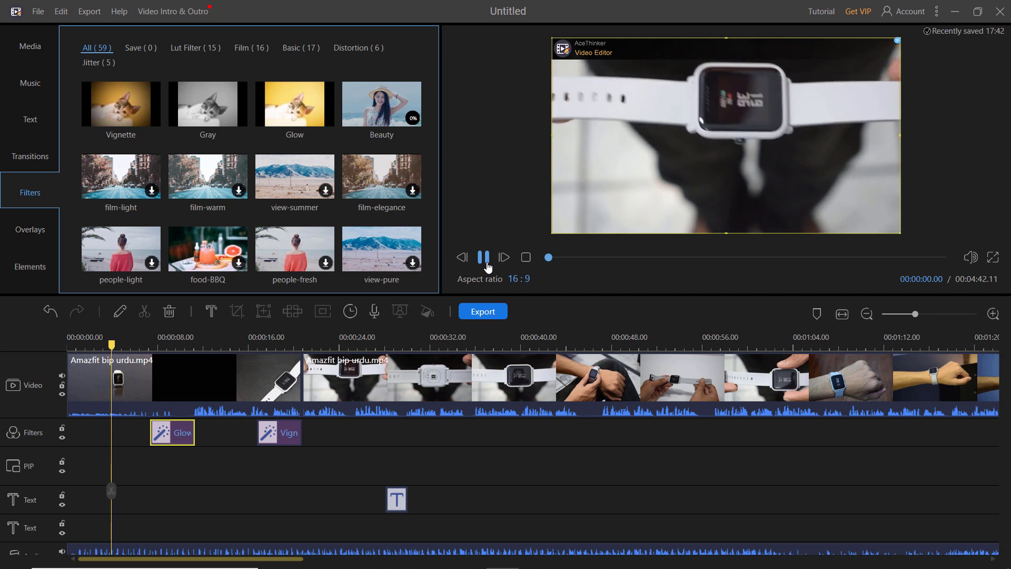
pyautogui.click(483, 258)
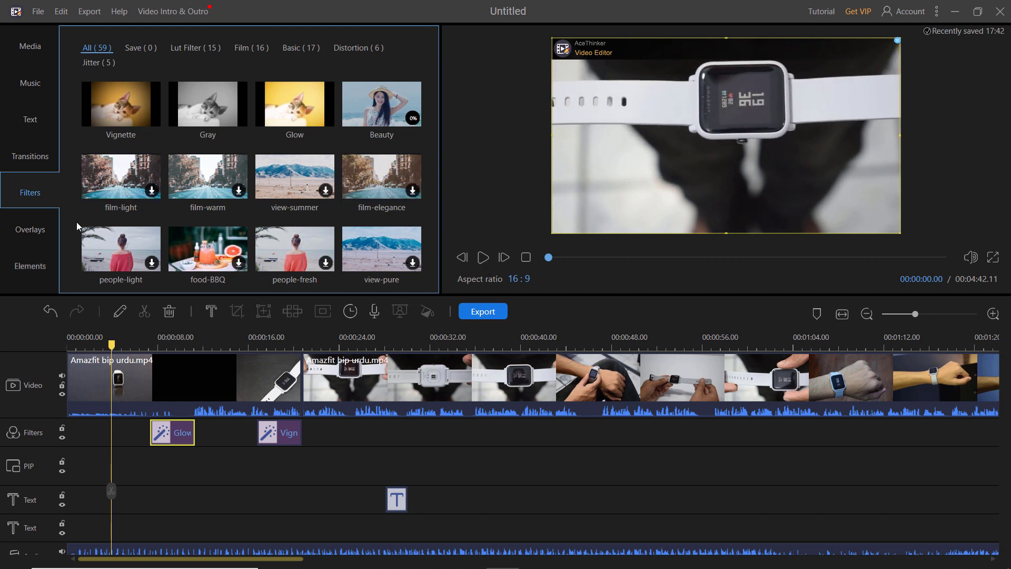
# Examine the overlays, including Overlay26, and the Stickers, Special Effects and Festival elements, and return to the local media
pyautogui.click(46, 230)
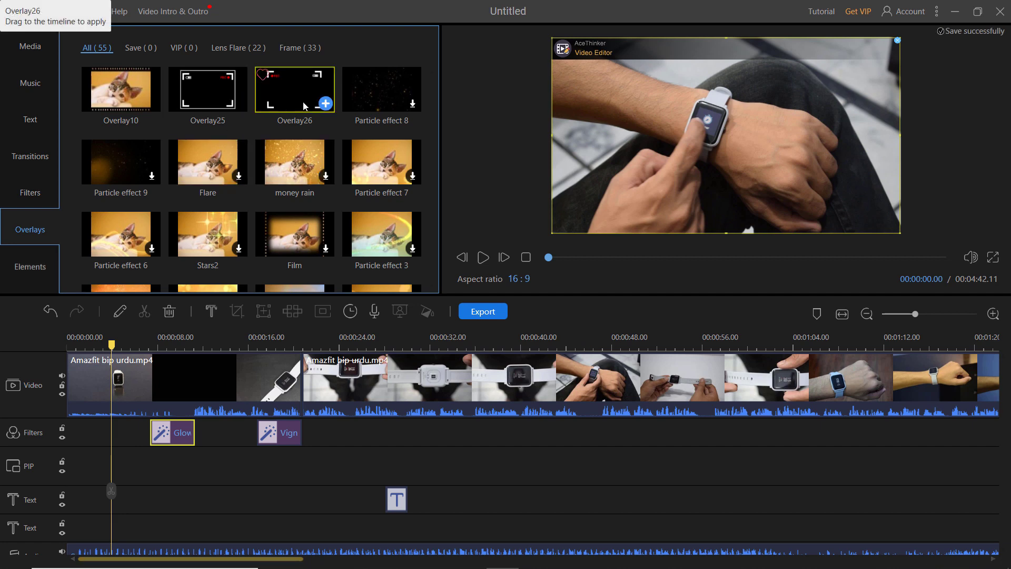
pyautogui.click(30, 267)
pyautogui.scroll(2, 352, 217)
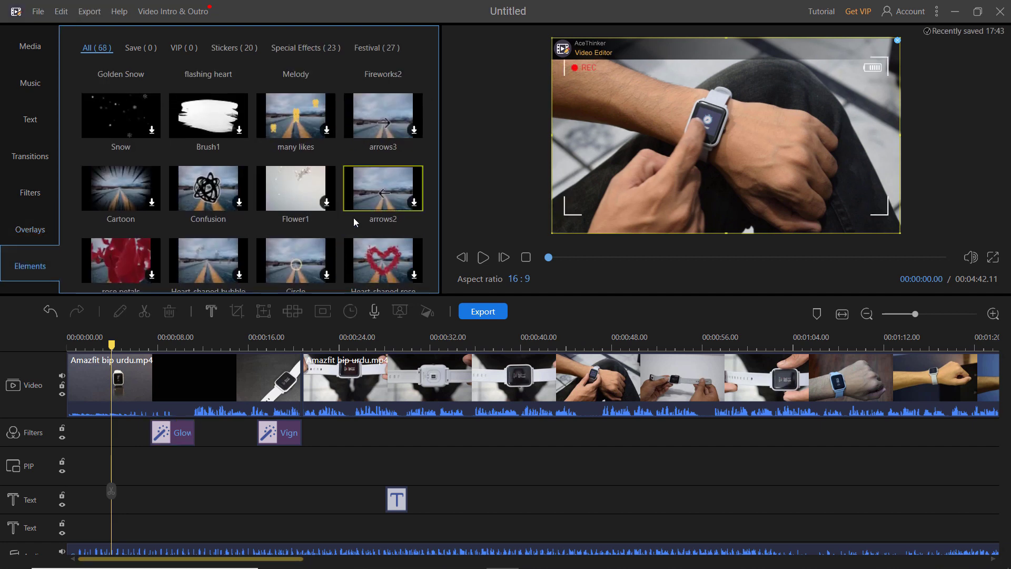
pyautogui.scroll(1, 353, 217)
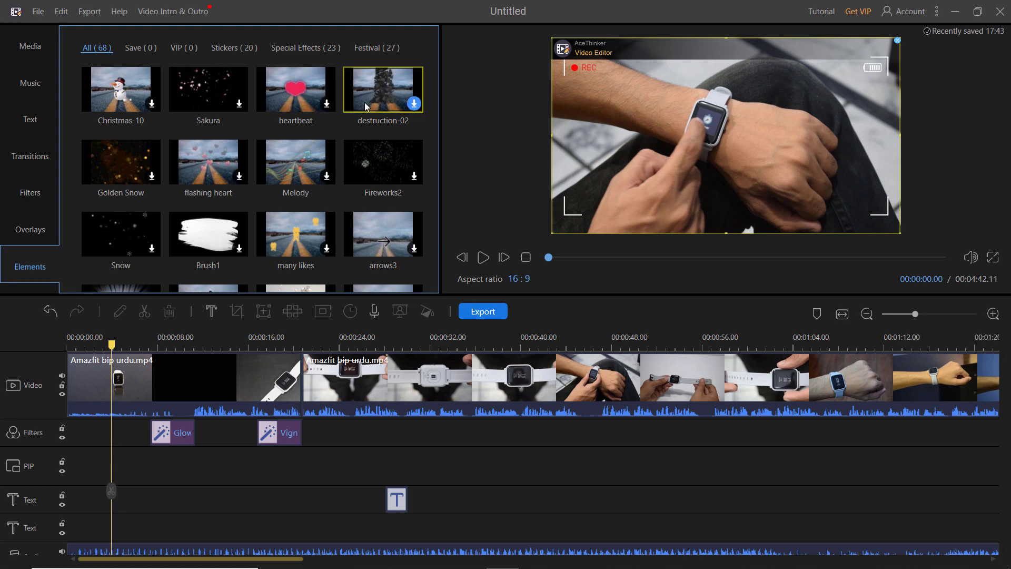
pyautogui.click(237, 52)
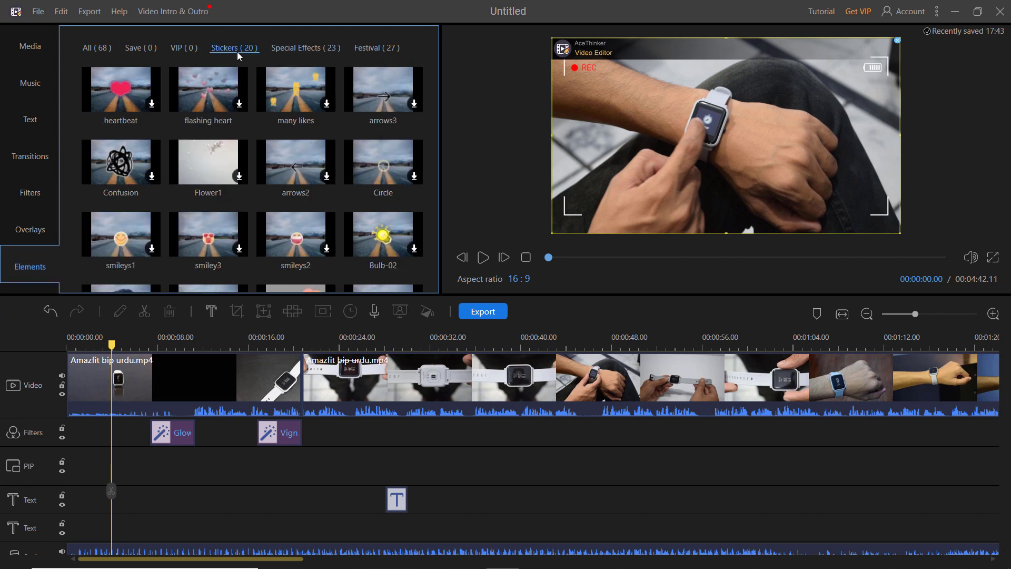
pyautogui.click(290, 49)
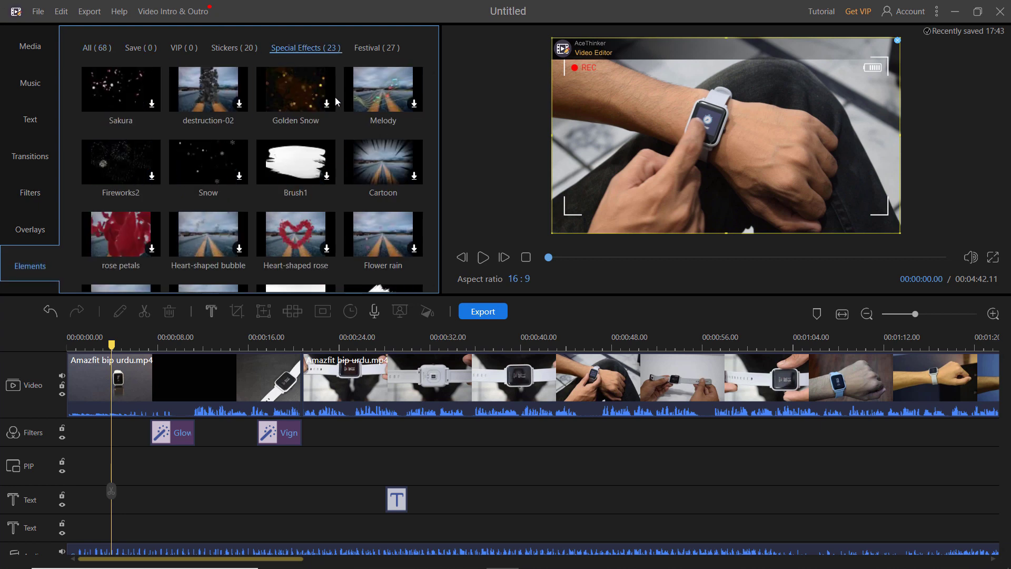
pyautogui.click(377, 49)
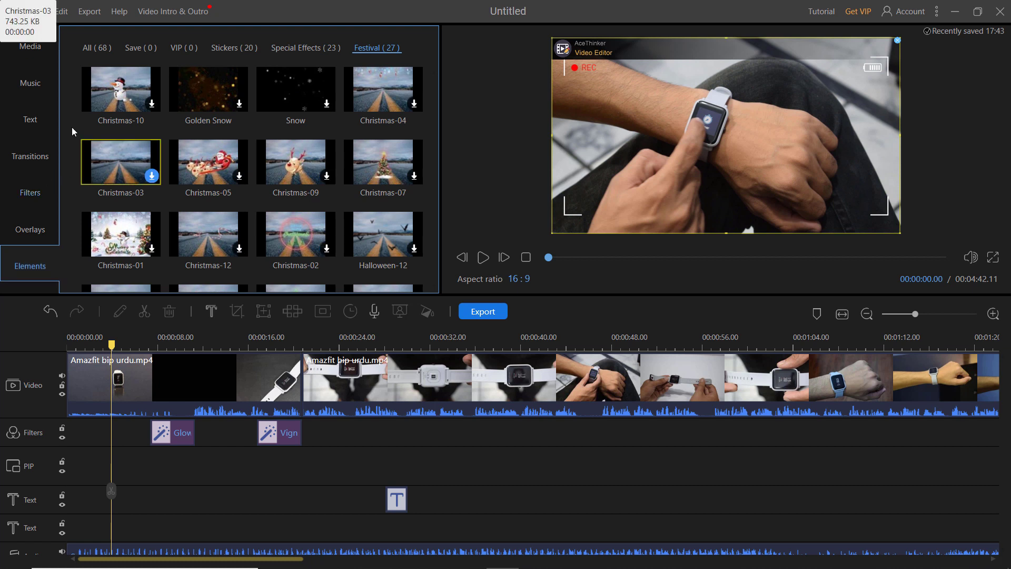
pyautogui.click(24, 46)
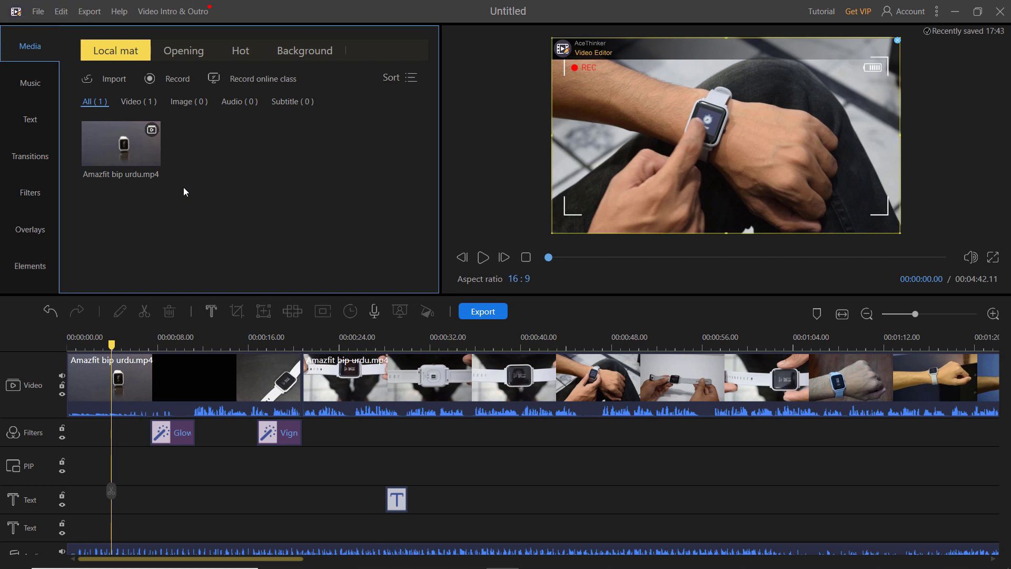
# Examine the stock media in the Opening, Hot and Background collections, and return to the local media
pyautogui.click(185, 51)
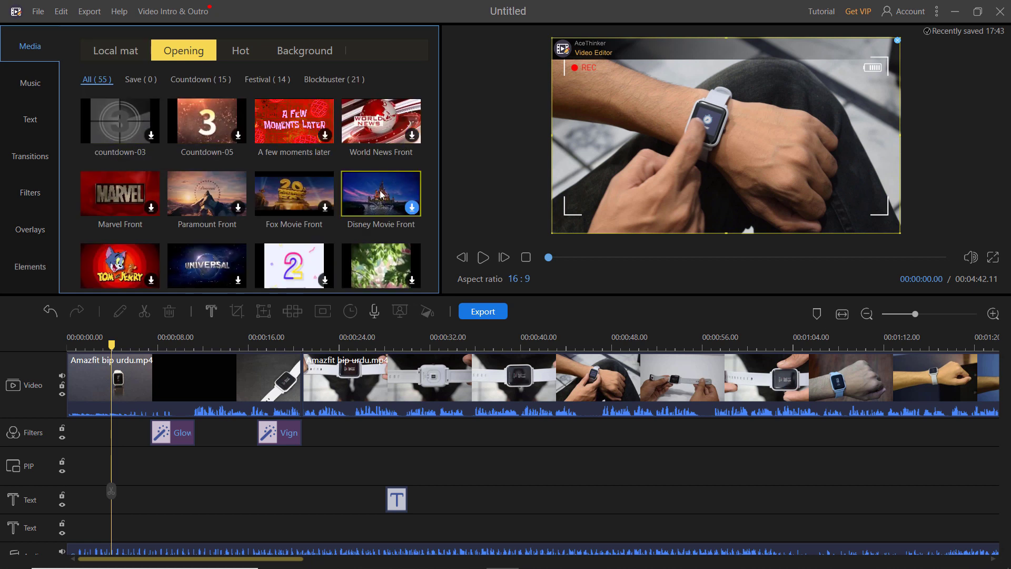
pyautogui.scroll(-3, 381, 193)
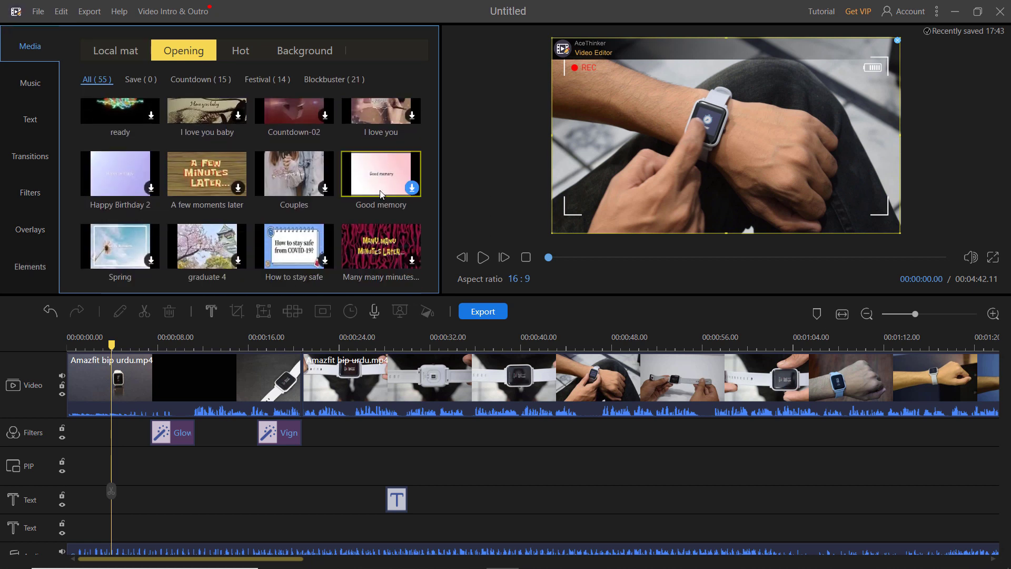
pyautogui.click(240, 52)
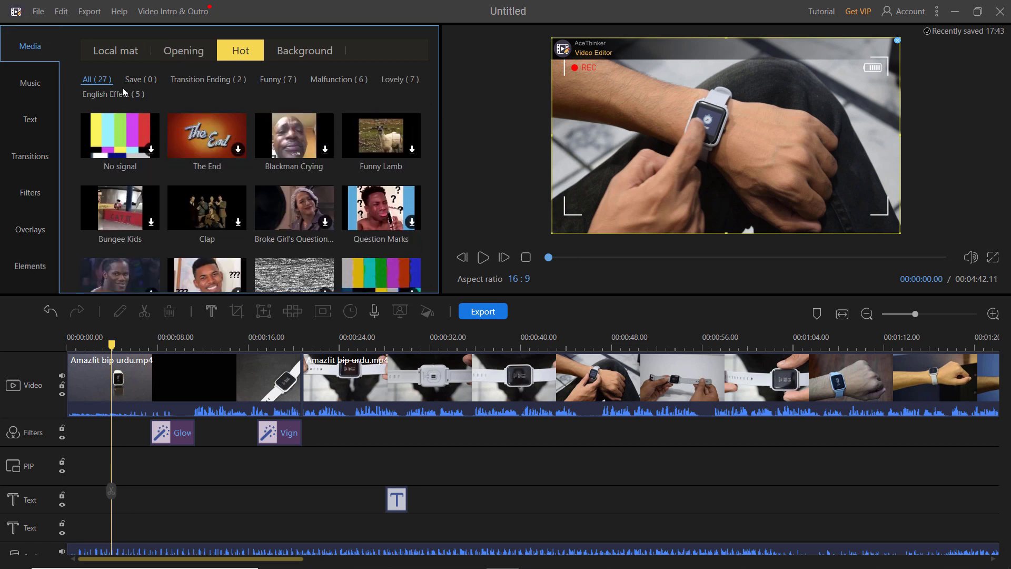
pyautogui.click(203, 80)
pyautogui.click(147, 81)
pyautogui.click(100, 81)
pyautogui.scroll(-6, 233, 186)
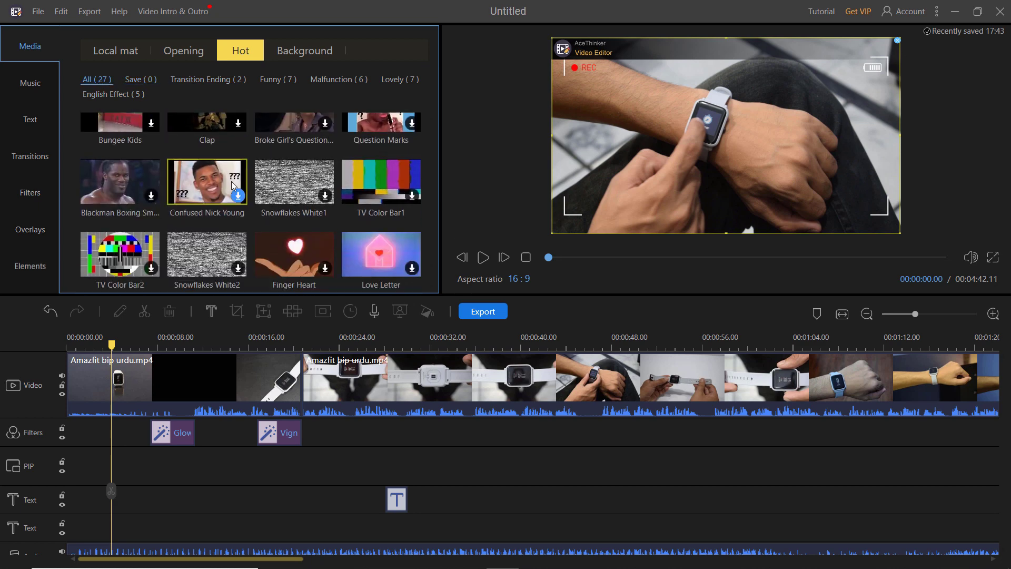
pyautogui.moveTo(332, 219)
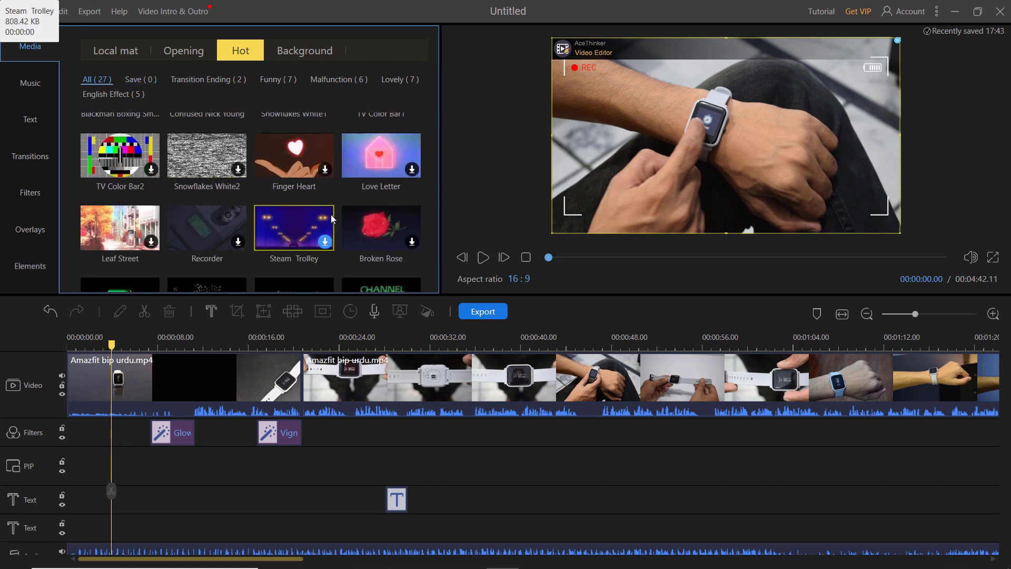
pyautogui.click(321, 49)
pyautogui.scroll(-2, 275, 175)
pyautogui.scroll(2, 276, 175)
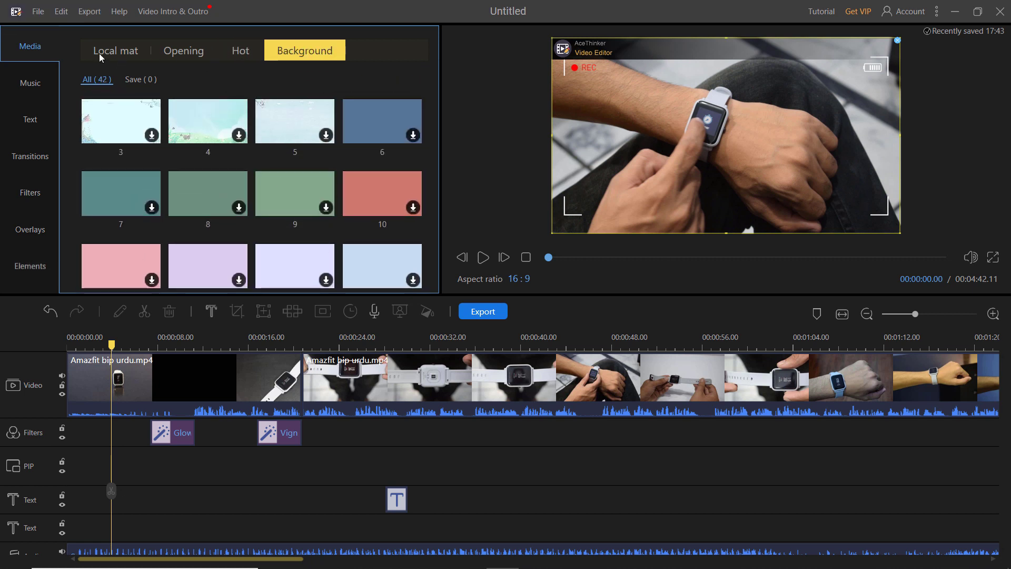
pyautogui.click(100, 53)
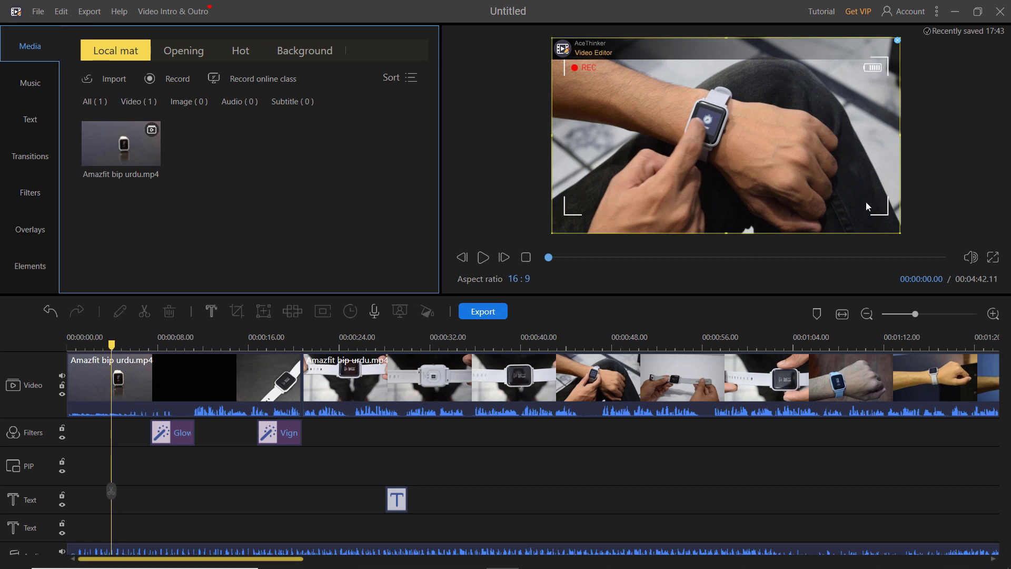
# Start exporting the edited smartwatch video from the timeline
pyautogui.click(492, 316)
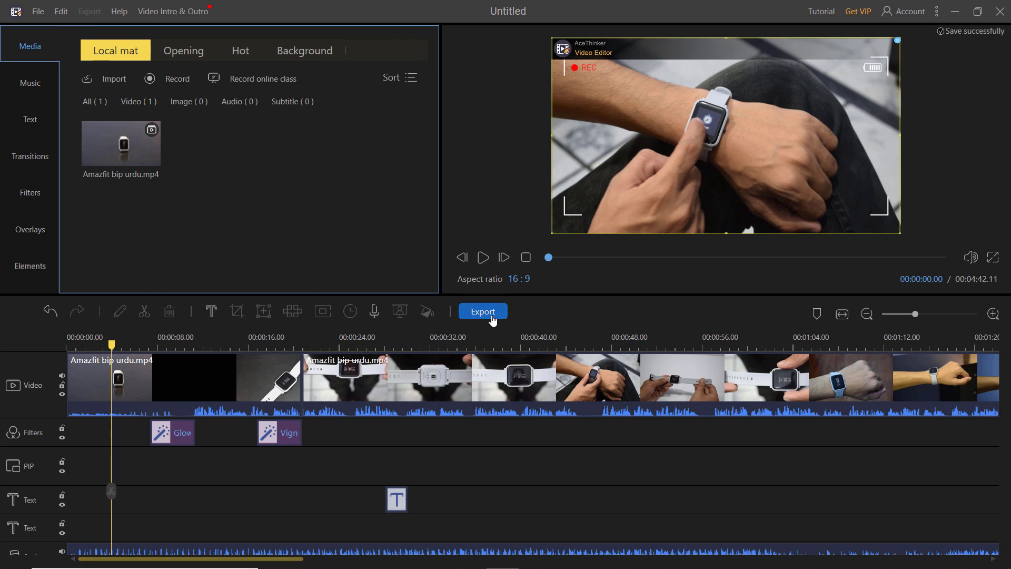
pyautogui.click(487, 313)
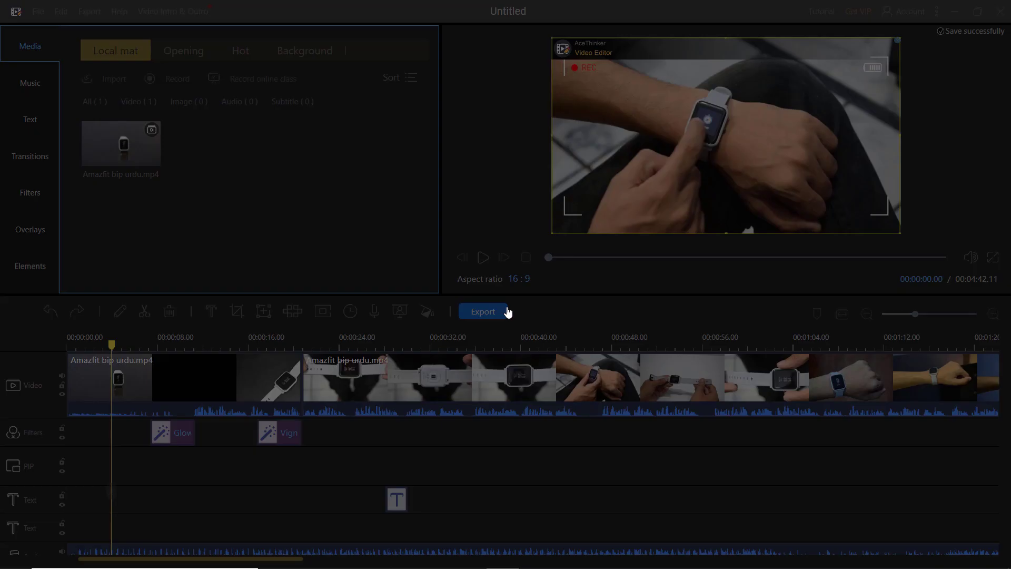